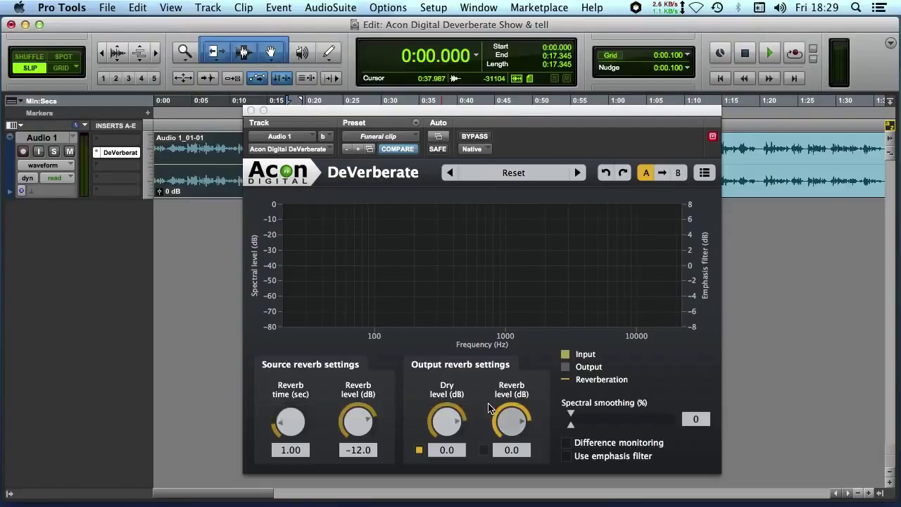
# Enable the output reverb signal, raise its level to 12.0 dB, and restore it to disabled at 0.0 dB.
pyautogui.click(485, 452)
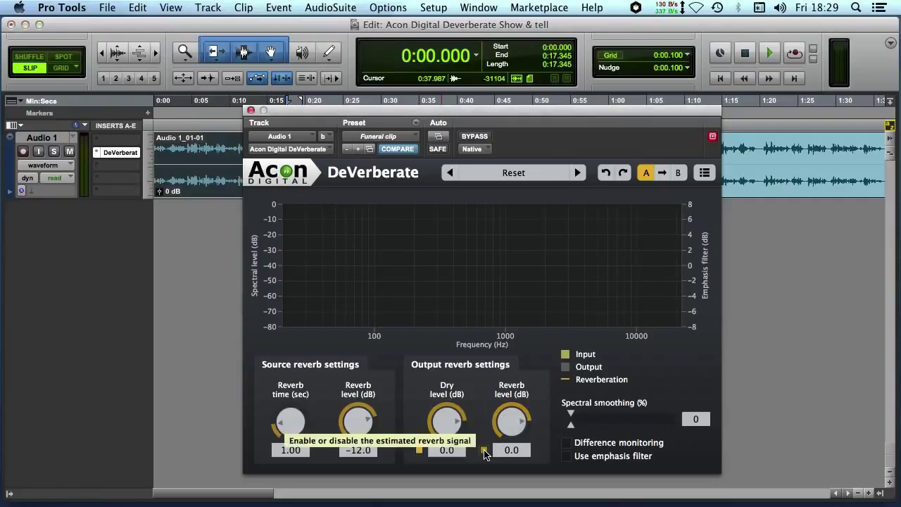
pyautogui.moveTo(511, 421); pyautogui.dragTo(446, 422)
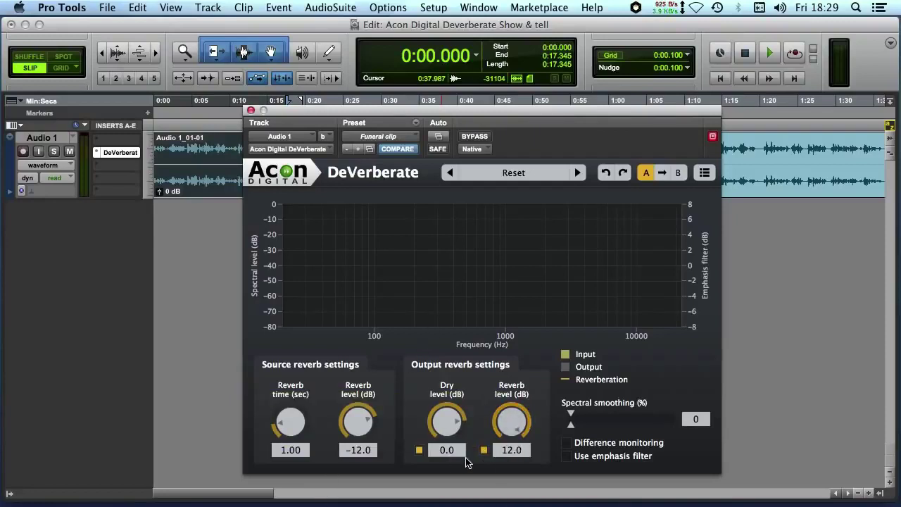
pyautogui.click(484, 450)
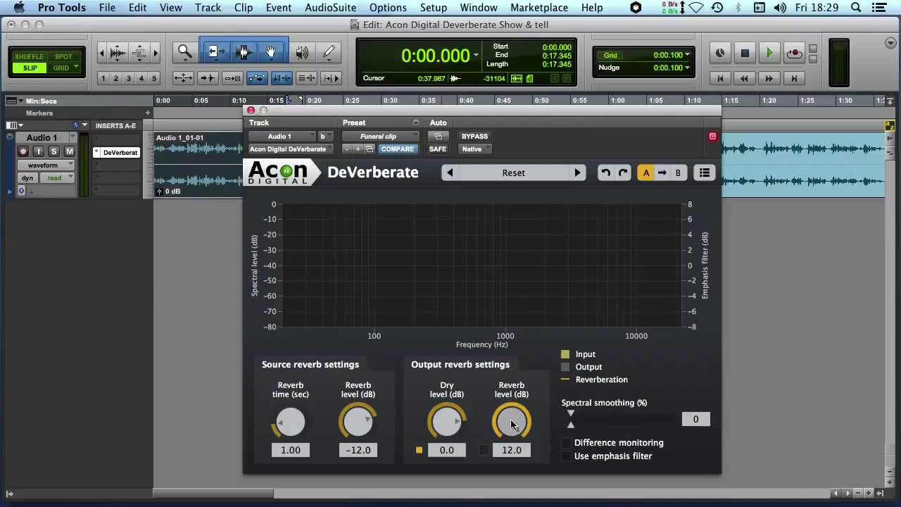
pyautogui.keyDown('alt'); pyautogui.click(511, 426); pyautogui.keyUp('alt')
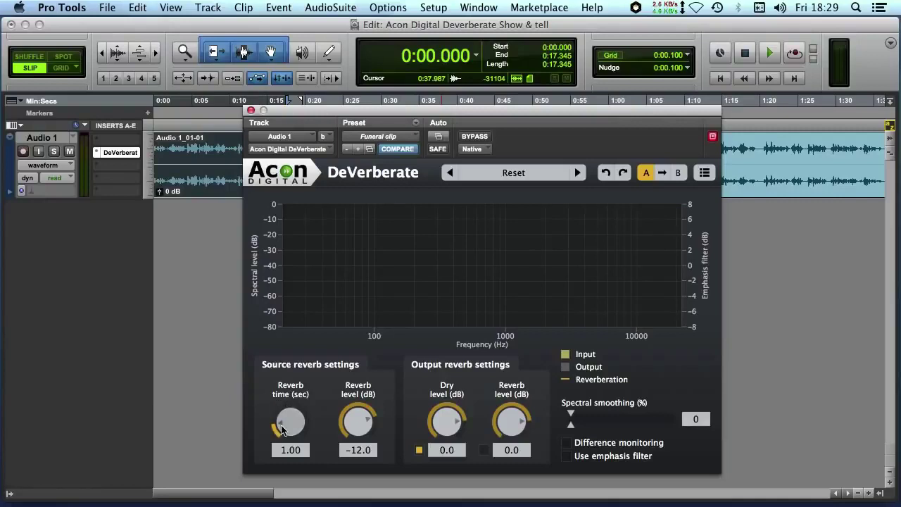
# Set the source reverb time to 2.31 seconds and the source reverb level to -48.0 dB.
pyautogui.moveTo(284, 430); pyautogui.dragTo(291, 406)
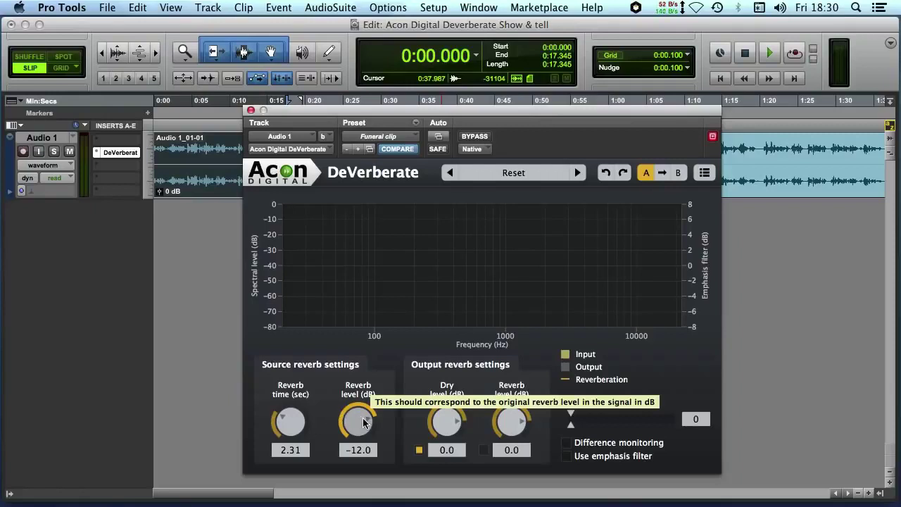
pyautogui.moveTo(354, 416); pyautogui.dragTo(289, 485)
pyautogui.moveTo(317, 438); pyautogui.dragTo(338, 478)
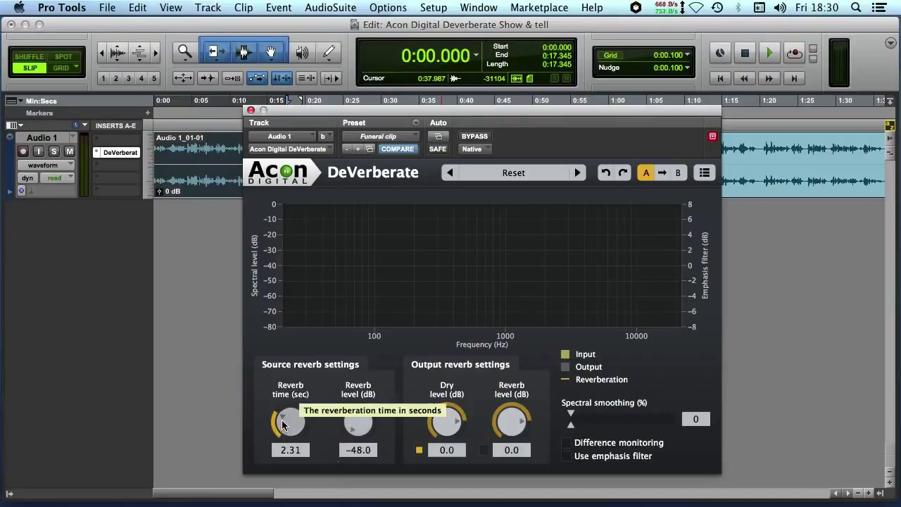
# Load the plug-in preset "Reduce hall reverb", passing over "Boost hall reverb" and "Reduce ambience".
pyautogui.click(578, 173)
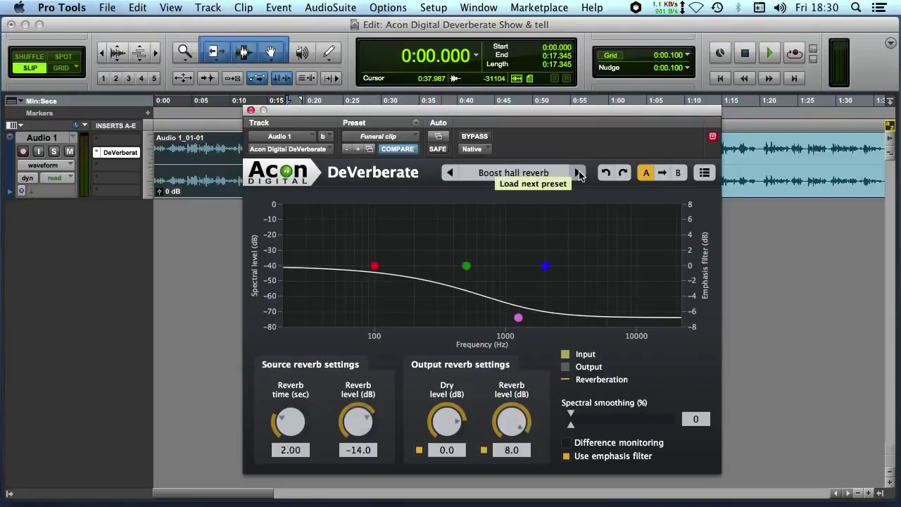
pyautogui.click(578, 173)
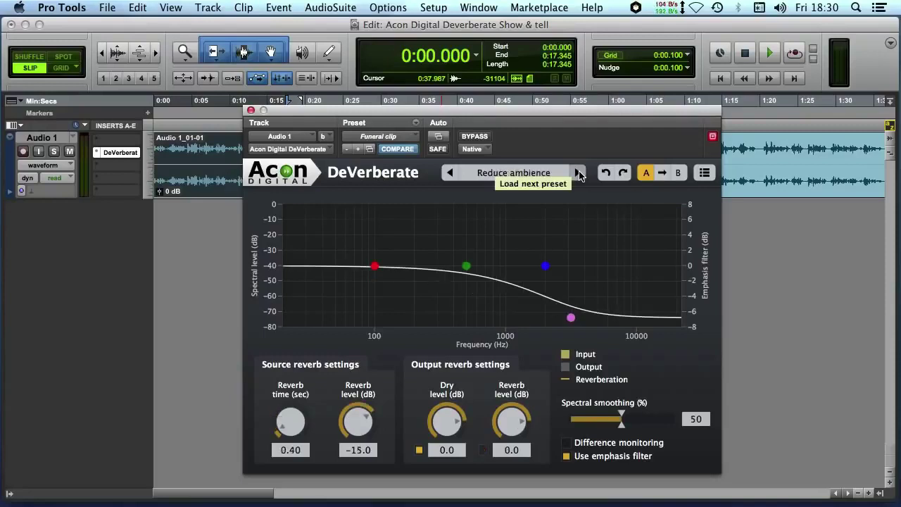
pyautogui.click(578, 173)
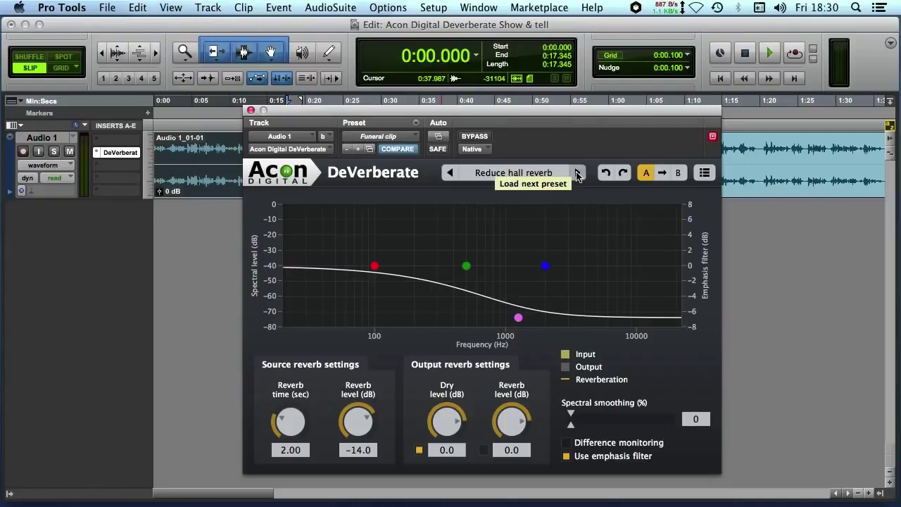
# Play the selected audio with the DeVerberate plug-in bypassed, stop playback, and re-enable the plug-in.
pyautogui.click(473, 138)
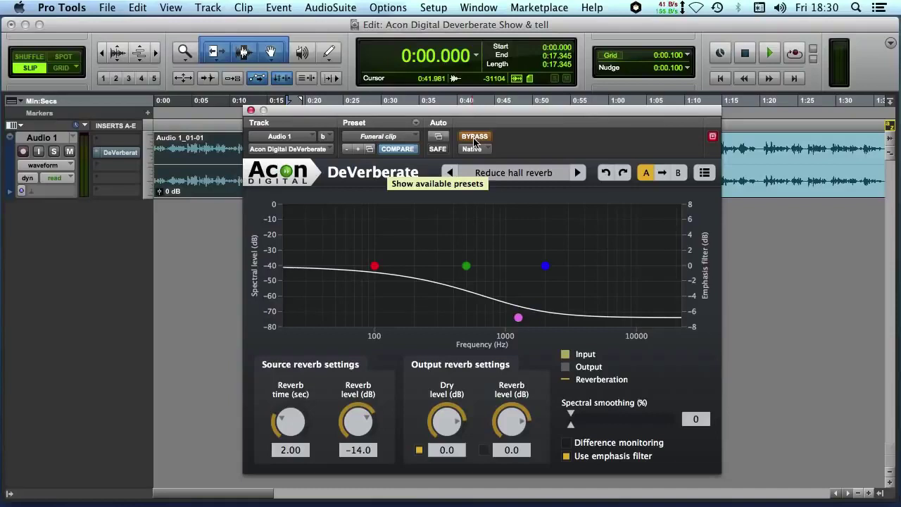
pyautogui.press('space')
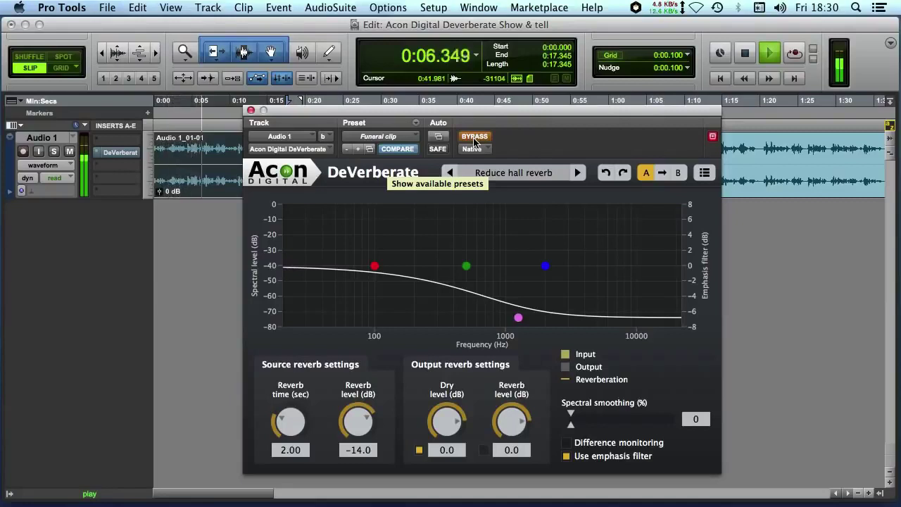
pyautogui.press('space')
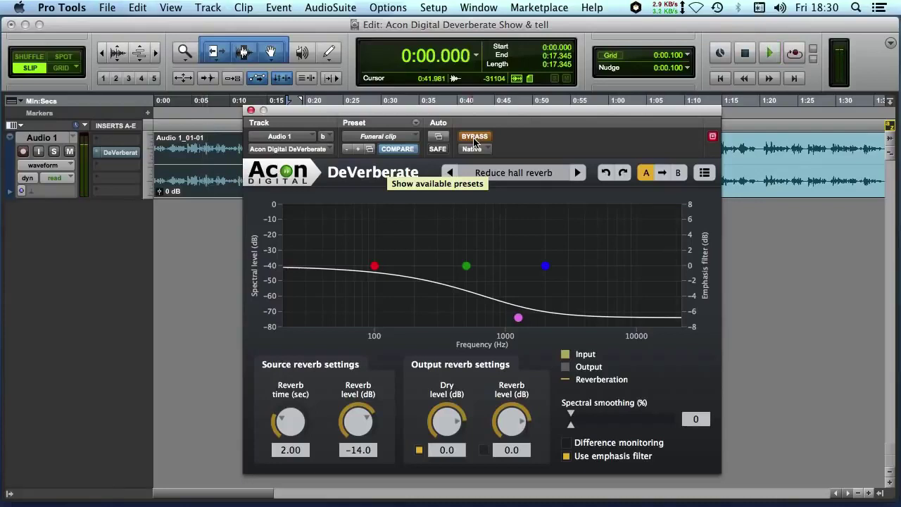
pyautogui.click(474, 137)
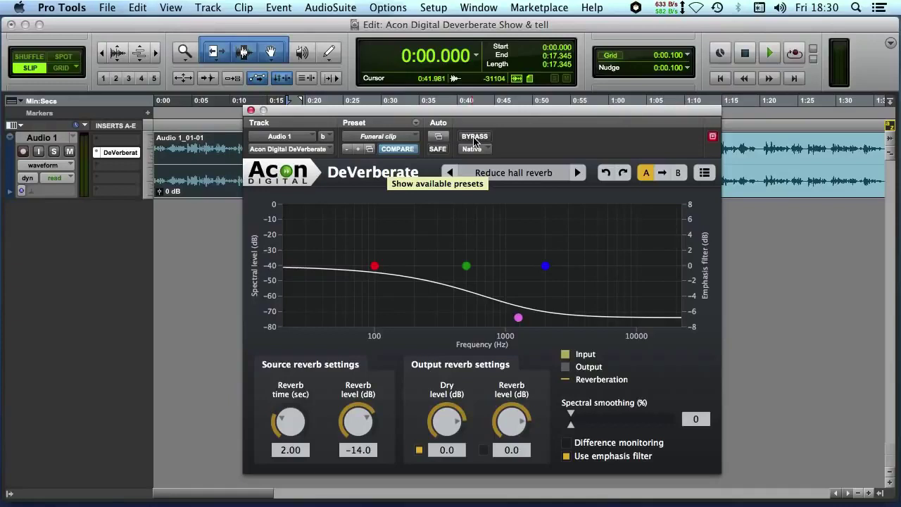
# Lower the source reverb level to -48.0 dB, start playback, and raise it by ear to -22.4 dB.
pyautogui.moveTo(359, 422); pyautogui.dragTo(345, 504)
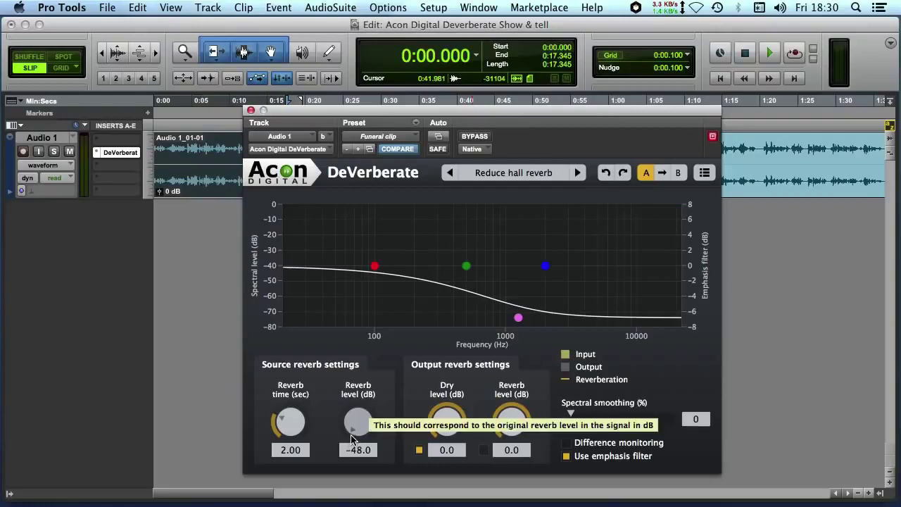
pyautogui.press('space')
pyautogui.moveTo(350, 440); pyautogui.dragTo(361, 347)
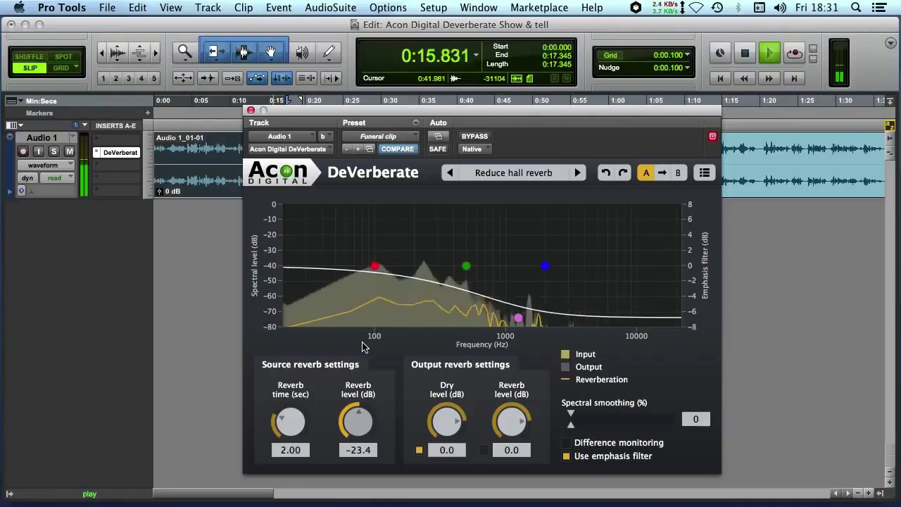
pyautogui.moveTo(363, 345); pyautogui.dragTo(359, 420)
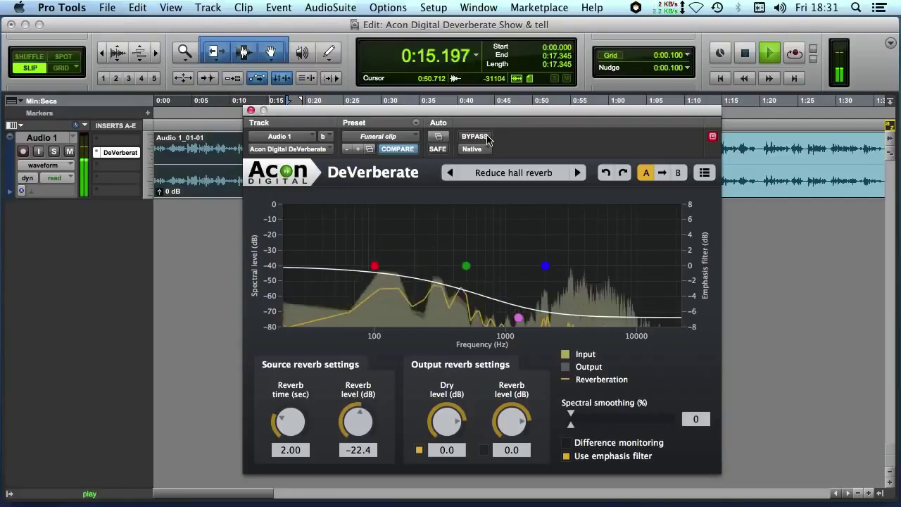
# Replay the selection from its start, compare the processed and bypassed sound, and stop playback with the plug-in active.
pyautogui.press('space')
pyautogui.press('space')
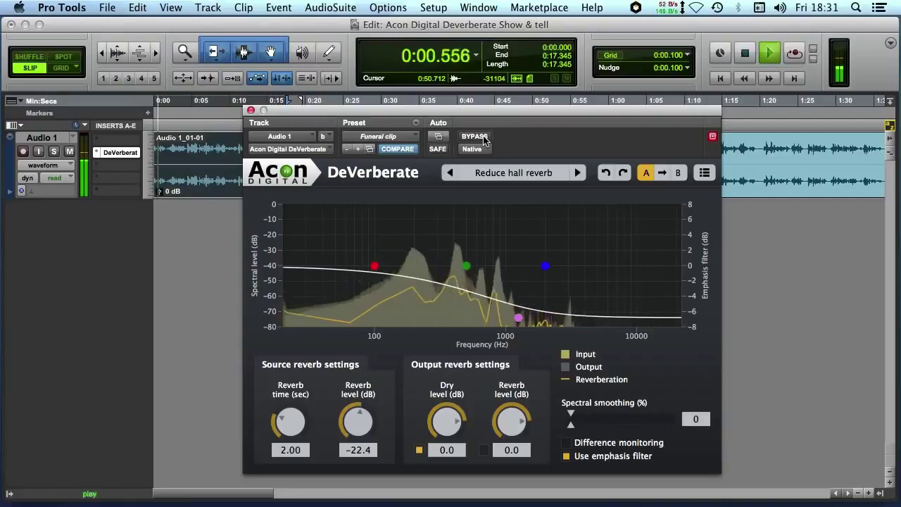
pyautogui.click(483, 137)
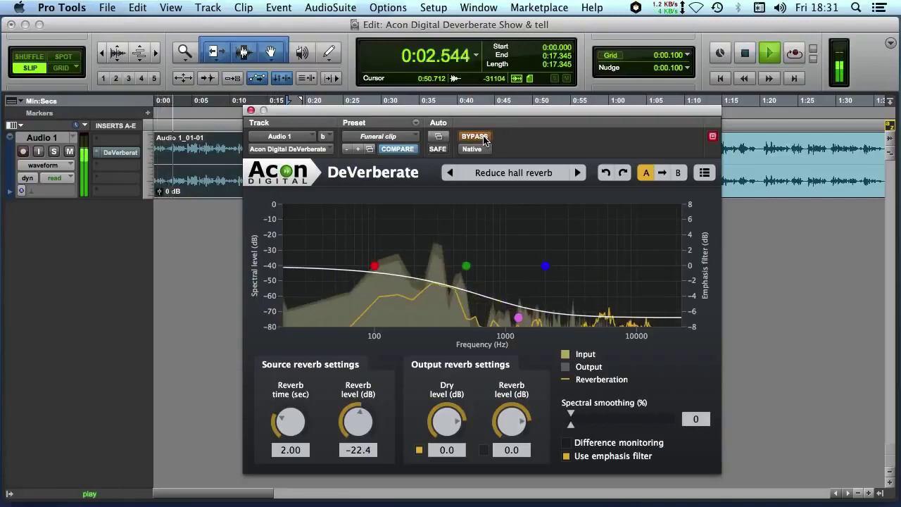
pyautogui.click(483, 137)
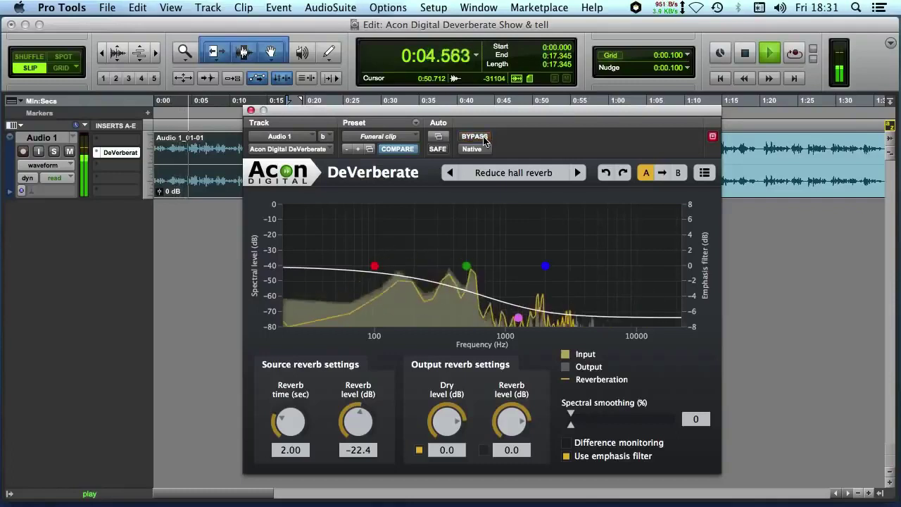
pyautogui.press('space')
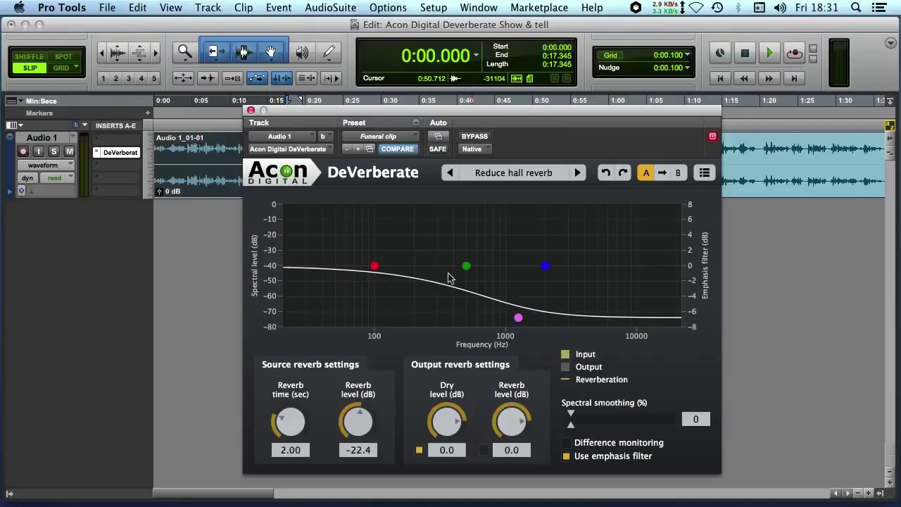
# Toggle the emphasis filter off and back on, and slightly shift its red, violet and blue control points.
pyautogui.click(565, 457)
pyautogui.click(565, 457)
pyautogui.moveTo(373, 264)
pyautogui.mouseDown()
pyautogui.moveTo(370, 311)
pyautogui.moveTo(372, 258)
pyautogui.moveTo(370, 265)
pyautogui.mouseUp()
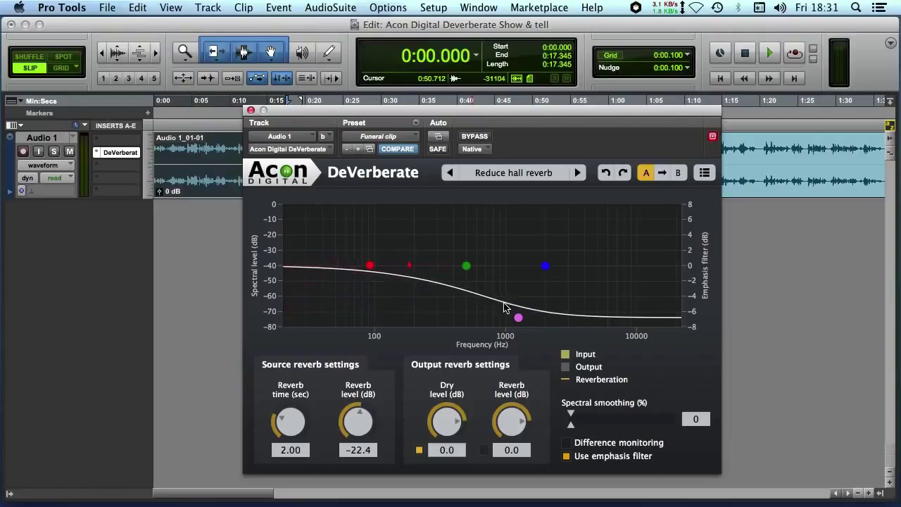
pyautogui.moveTo(512, 311); pyautogui.dragTo(514, 307)
pyautogui.moveTo(545, 266)
pyautogui.mouseDown()
pyautogui.moveTo(546, 232)
pyautogui.moveTo(543, 267)
pyautogui.mouseUp()
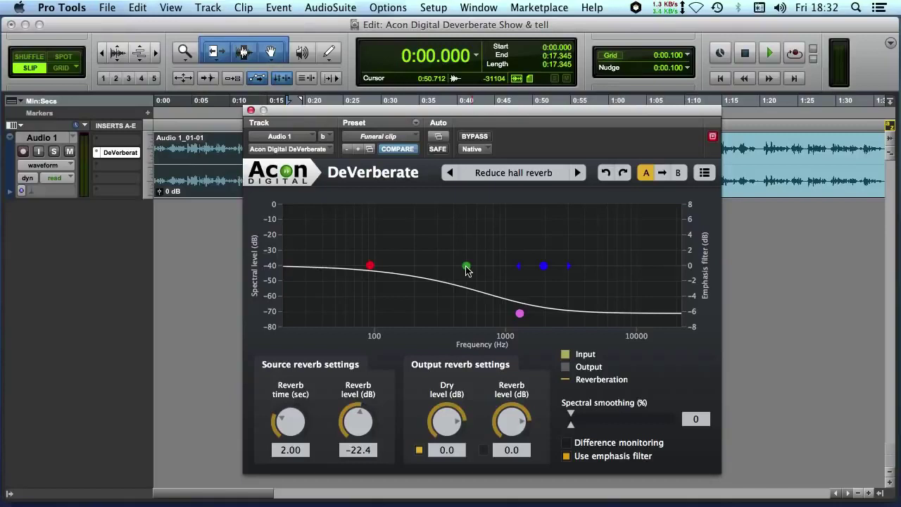
# During playback, move the green emphasis point to about 381 Hz and 4.9 dB, and set the source reverb level to -23.0 dB.
pyautogui.press('space')
pyautogui.moveTo(466, 268); pyautogui.dragTo(452, 233)
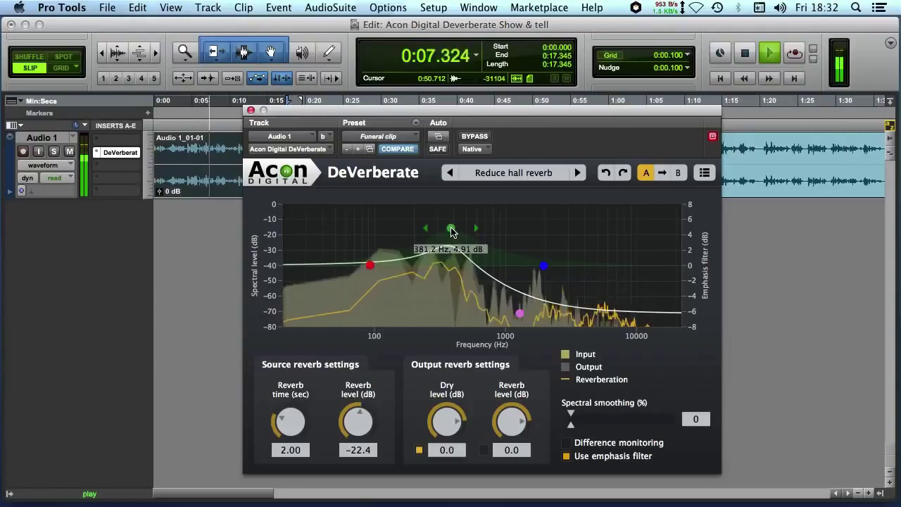
pyautogui.moveTo(355, 415); pyautogui.dragTo(351, 418)
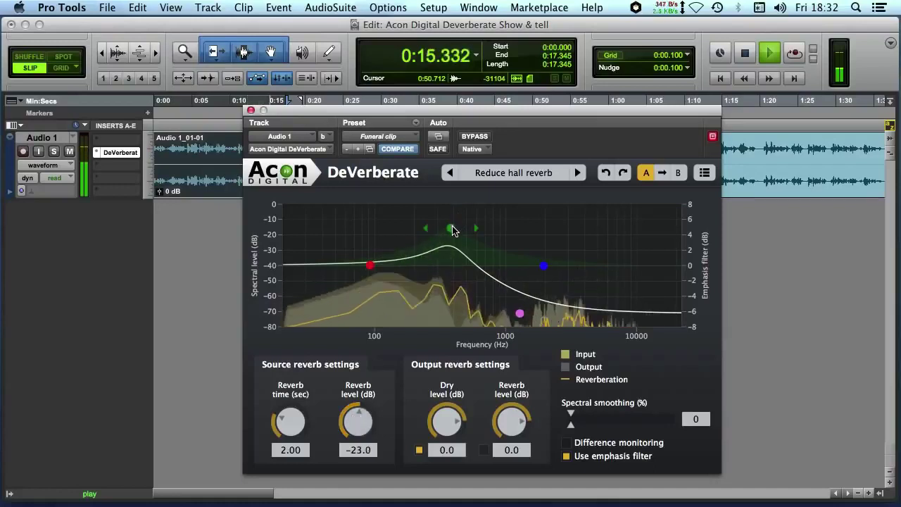
# Replay the selection and compare the sound with the emphasis filter off and on.
pyautogui.press('space')
pyautogui.press('space')
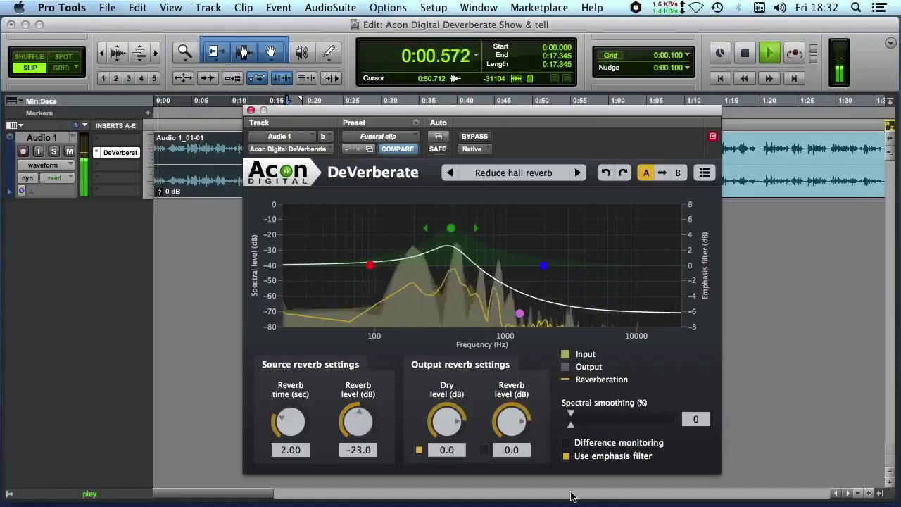
pyautogui.click(573, 458)
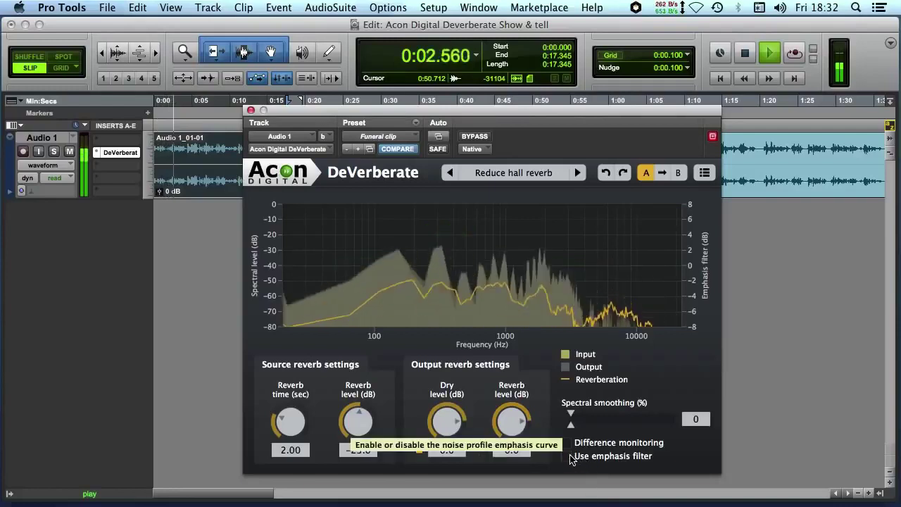
pyautogui.click(570, 457)
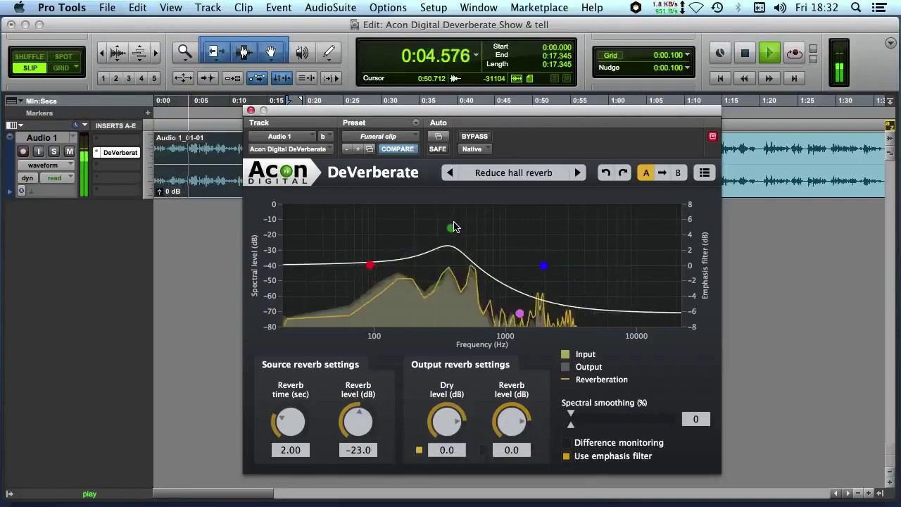
# Move the green emphasis point to about 250 Hz and 5.6 dB, compare against the bypassed sound, and stop playback.
pyautogui.moveTo(449, 228); pyautogui.dragTo(427, 223)
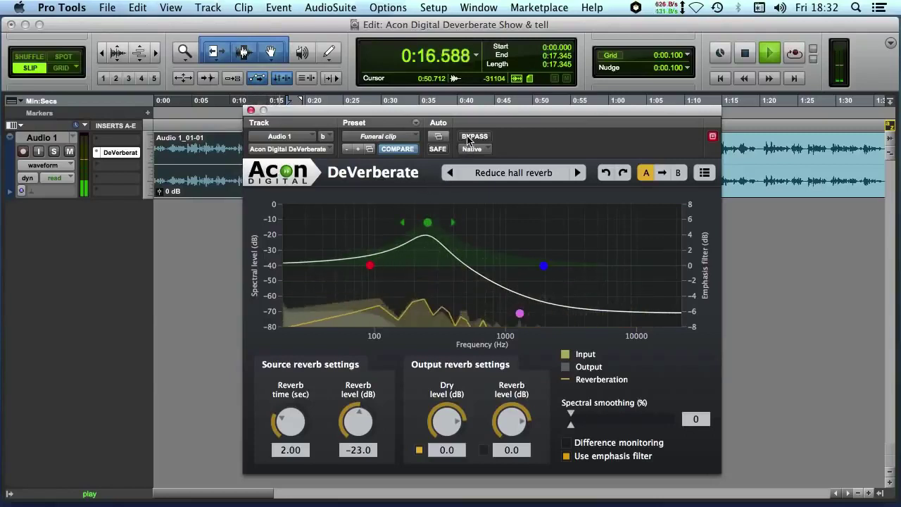
pyautogui.click(467, 140)
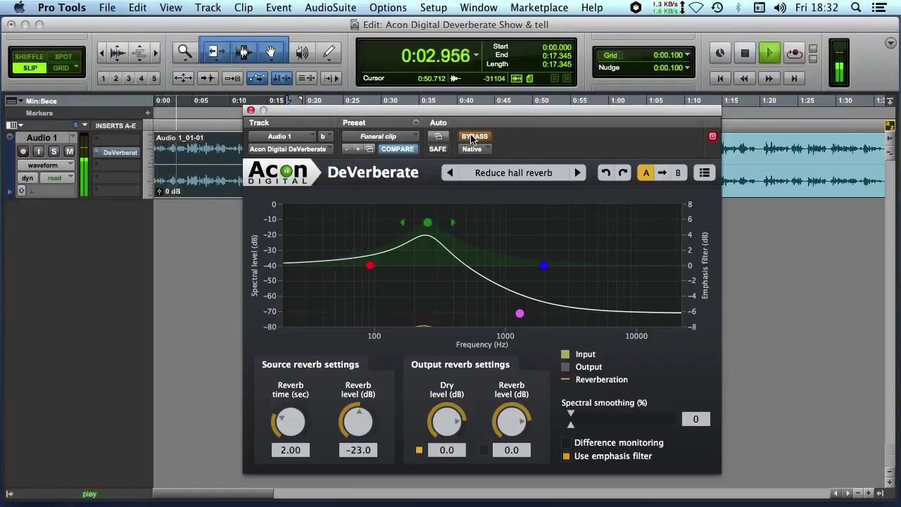
pyautogui.click(470, 139)
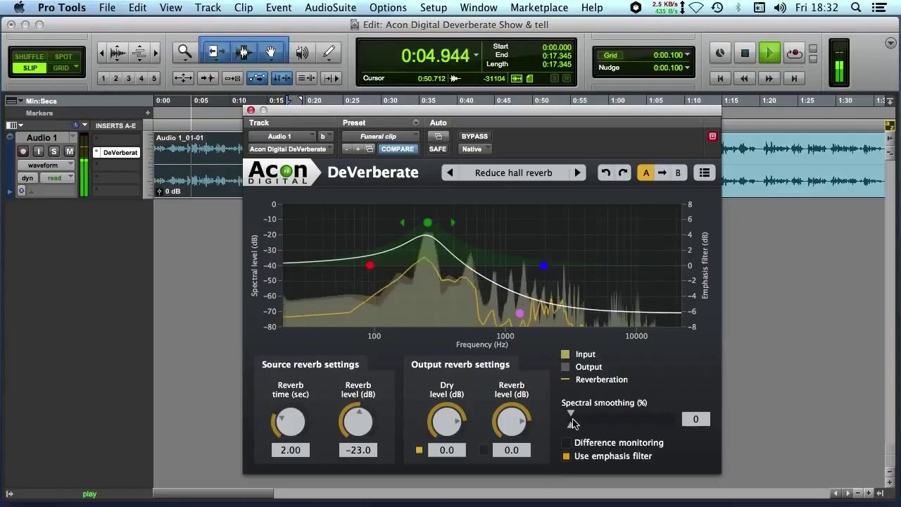
pyautogui.press('space')
# Raise the spectral smoothing to 69% while listening to the selection.
pyautogui.moveTo(570, 420); pyautogui.dragTo(571, 421)
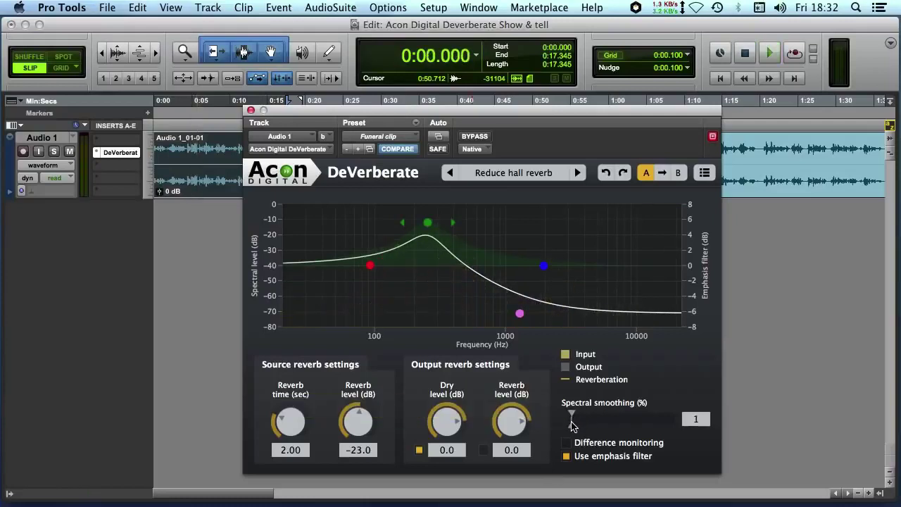
pyautogui.press('space')
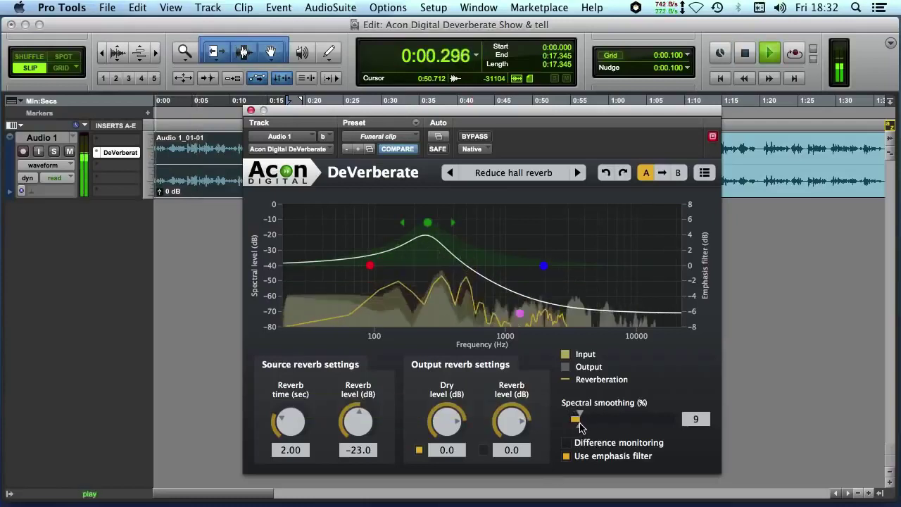
pyautogui.moveTo(579, 426); pyautogui.dragTo(639, 427)
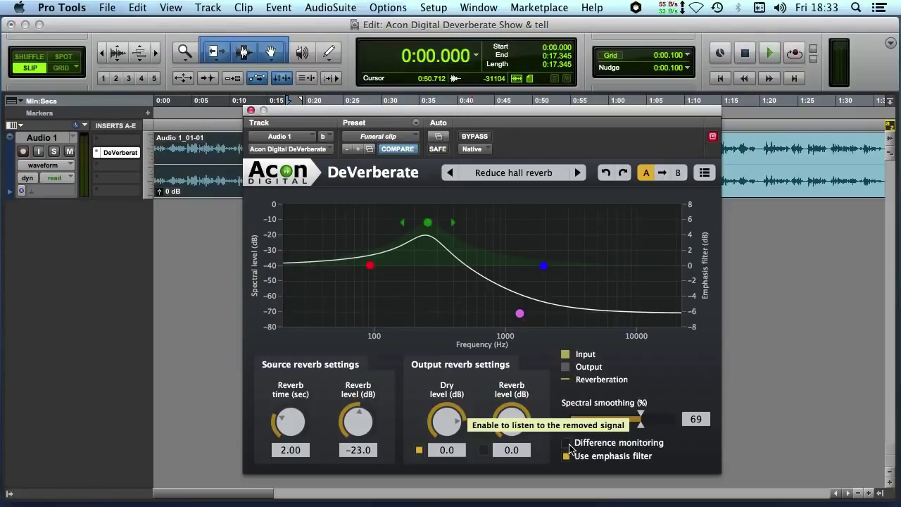
# Play the selection with difference monitoring enabled to hear the removed reverb signal.
pyautogui.press('space')
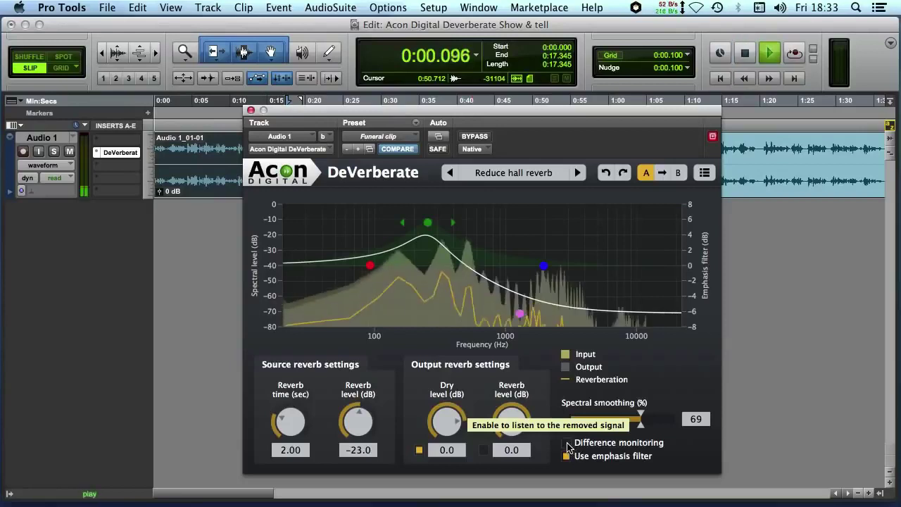
pyautogui.click(568, 444)
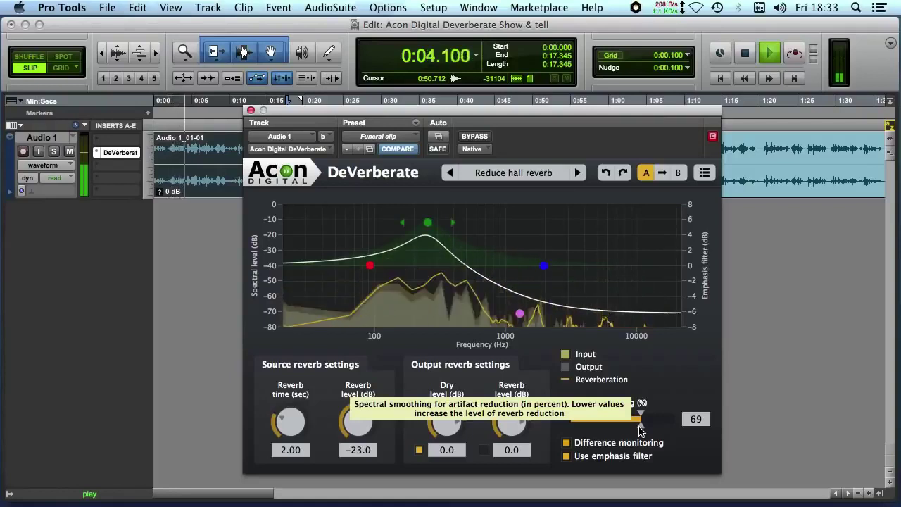
# Lower the spectral smoothing to 63% and the source reverb level to -24.0 dB while monitoring the difference signal.
pyautogui.moveTo(640, 427); pyautogui.dragTo(635, 428)
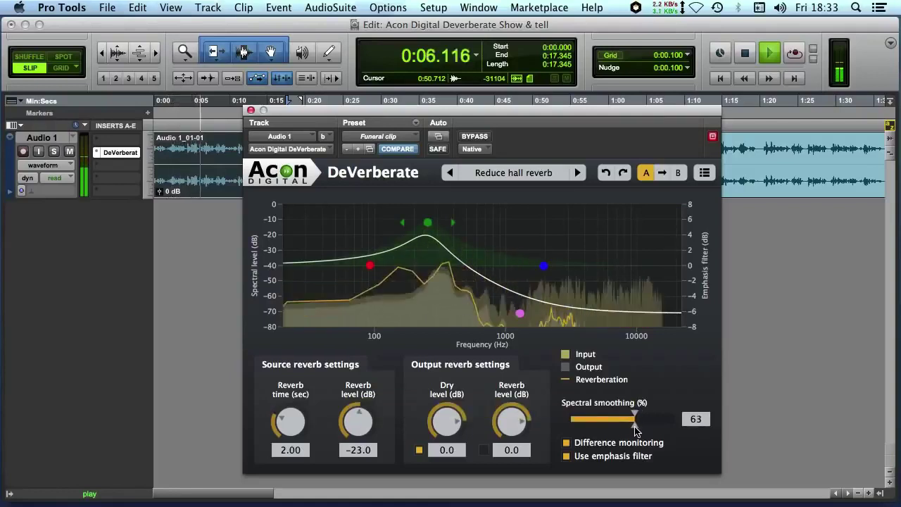
pyautogui.moveTo(373, 419)
pyautogui.mouseDown()
pyautogui.moveTo(358, 420)
pyautogui.moveTo(355, 435)
pyautogui.moveTo(355, 421)
pyautogui.mouseUp()
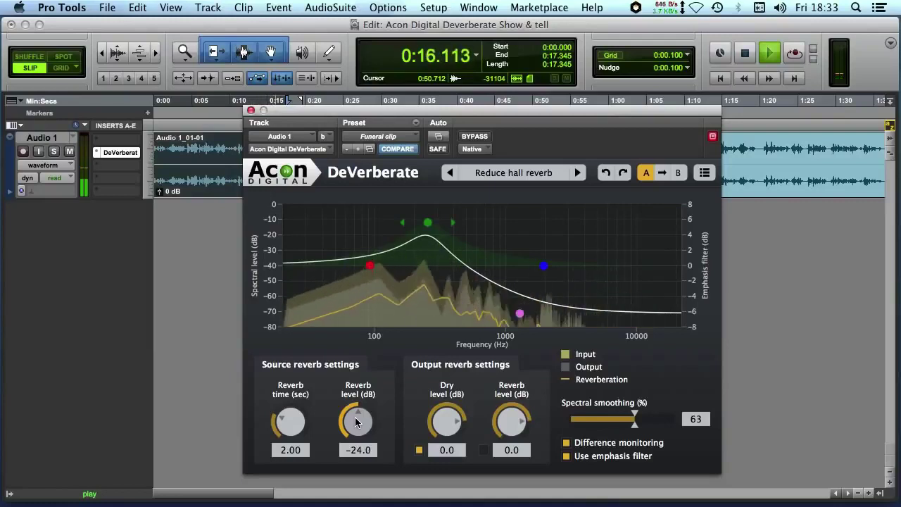
# Turn off difference monitoring and compare the bypassed and processed sound during playback of the selection.
pyautogui.click(567, 442)
pyautogui.press('space')
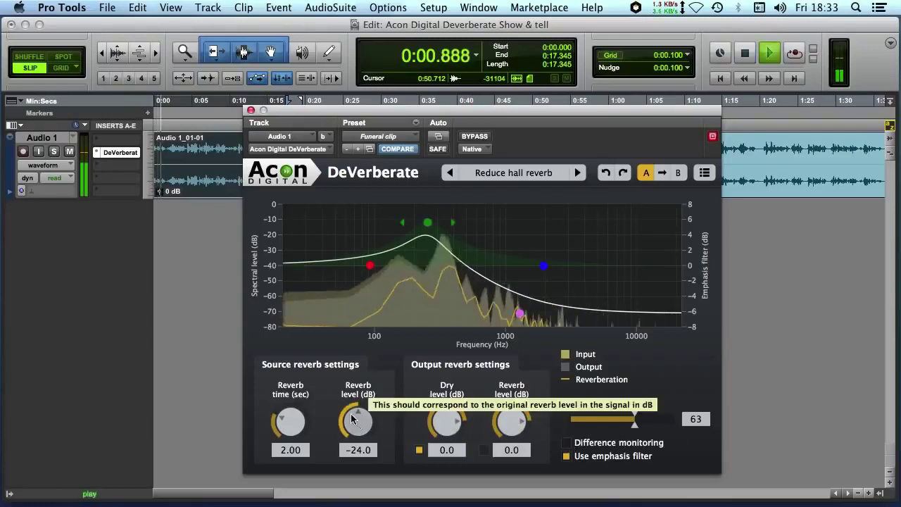
pyautogui.click(472, 137)
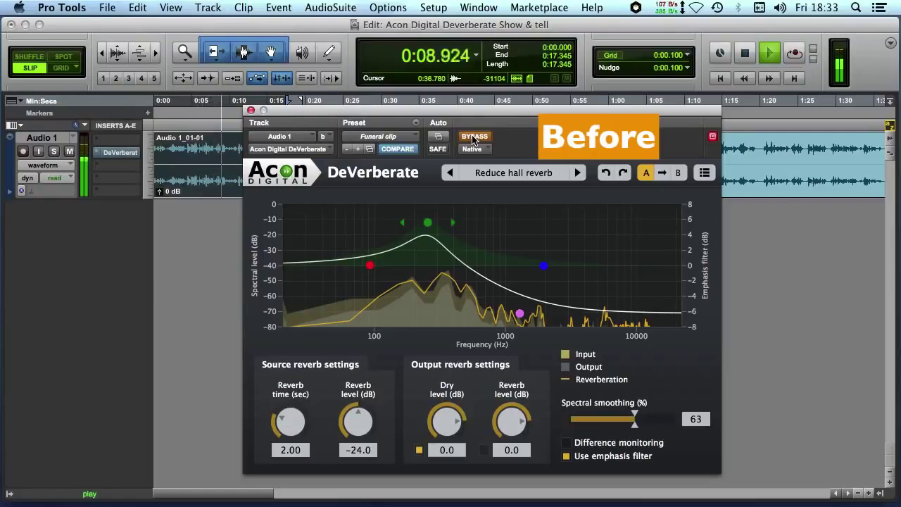
pyautogui.click(473, 136)
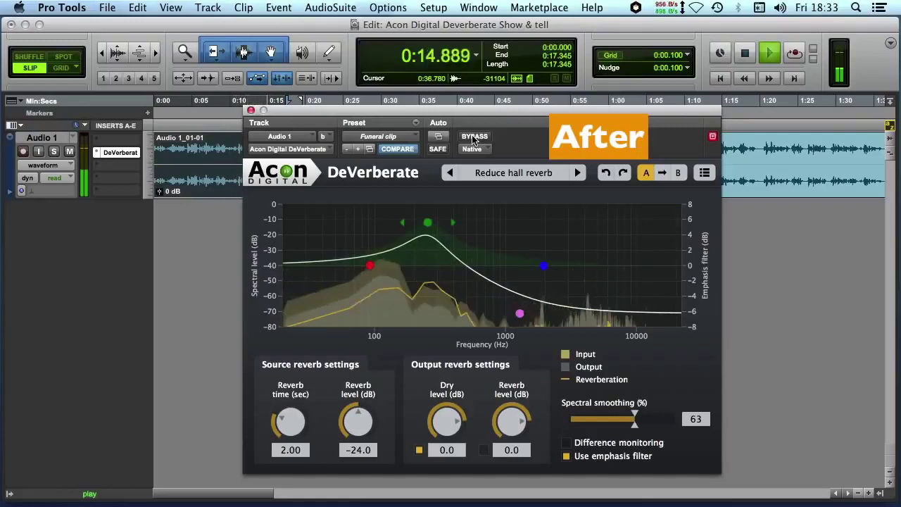
pyautogui.press('space')
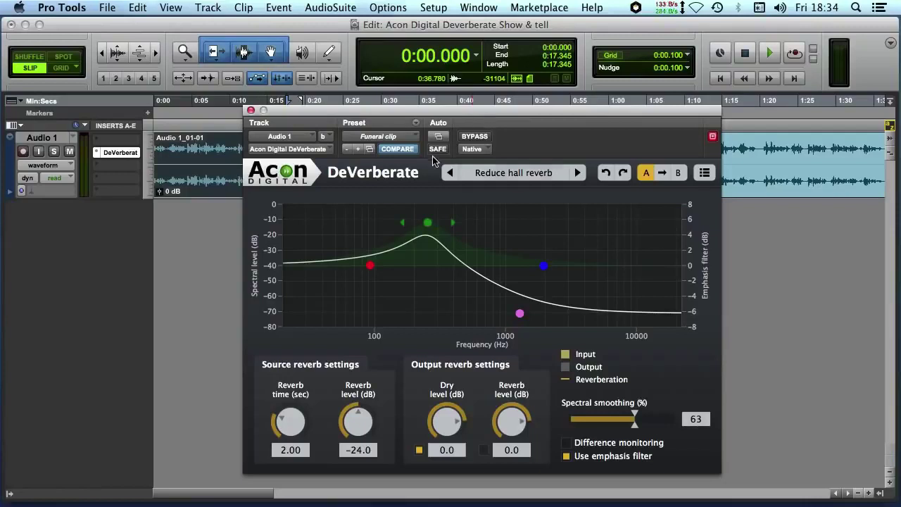
# Load the Reset factory preset and select the section of audio from 0:32.182 to 1:37.245.
pyautogui.click(542, 174)
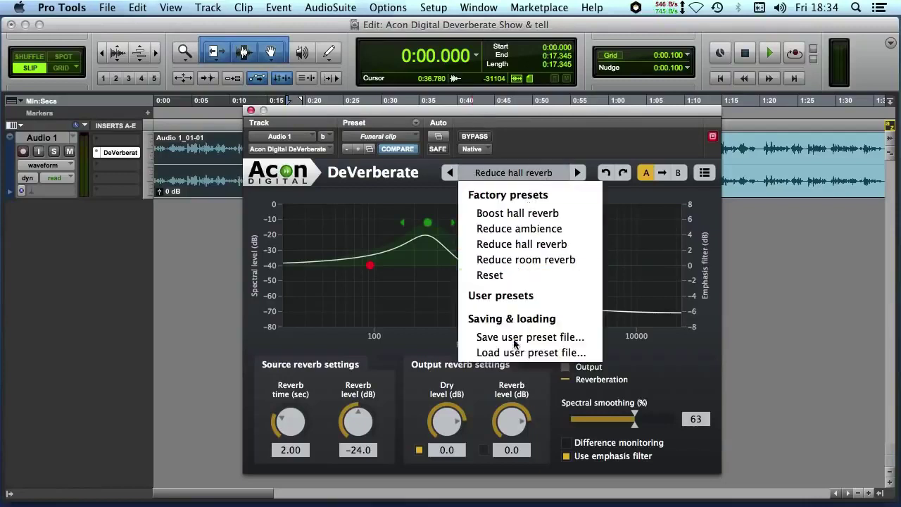
pyautogui.click(505, 276)
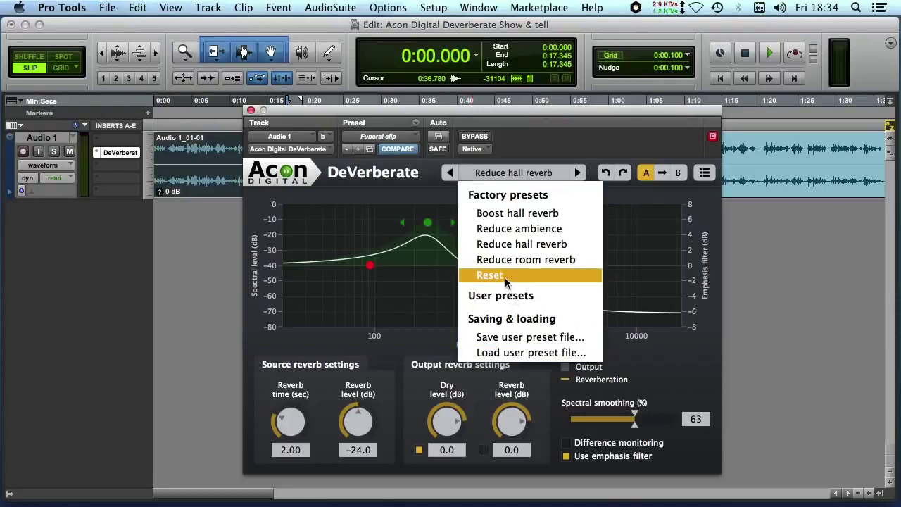
pyautogui.click(781, 180)
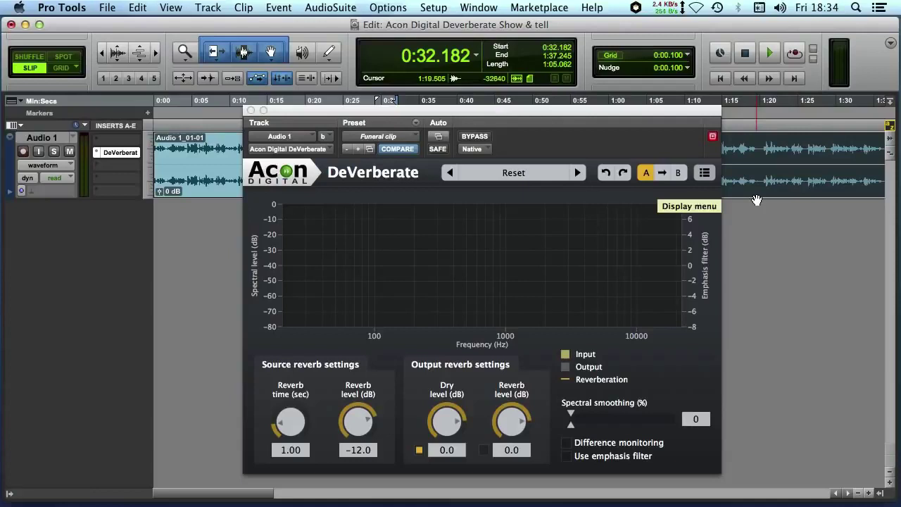
# Bypass the plug-in and play the selected section to hear its original sound.
pyautogui.click(481, 138)
pyautogui.press('space')
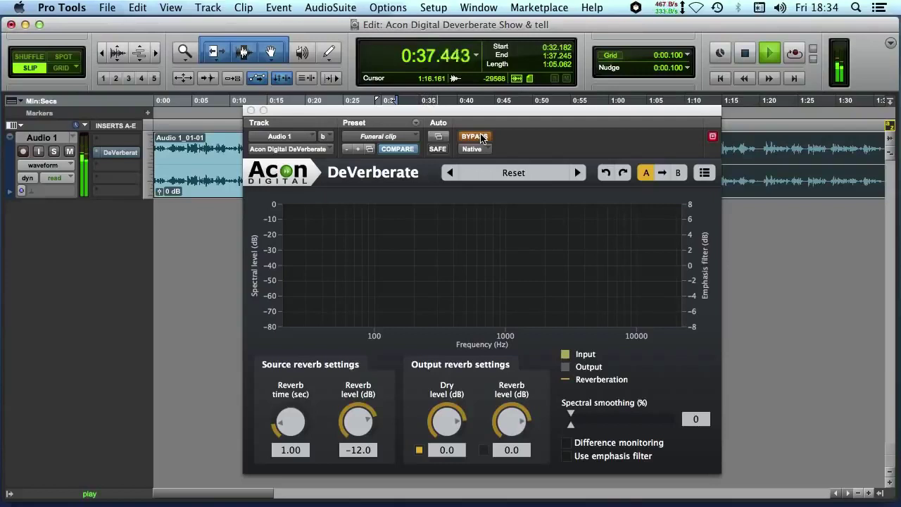
pyautogui.press('space')
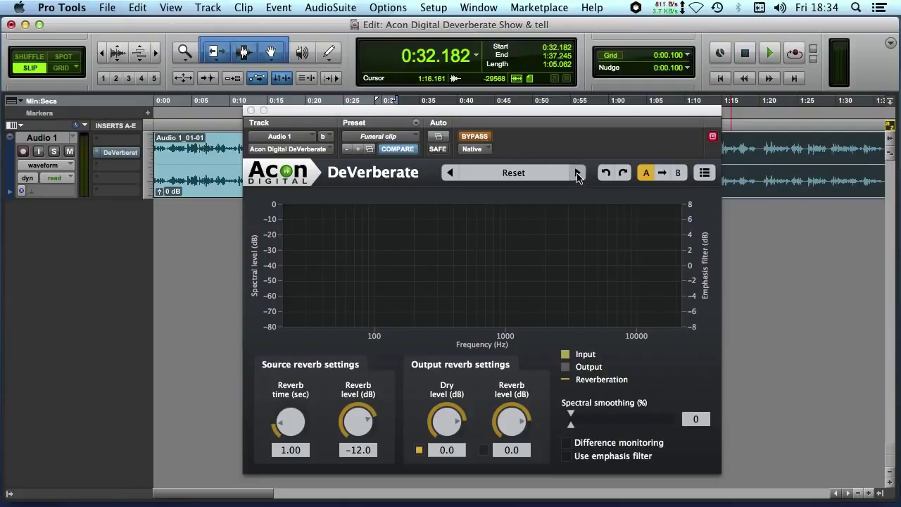
# Load the Reduce ambience preset, with the source reverb level lowered to -48.0 dB and spectral smoothing to 0%.
pyautogui.click(552, 176)
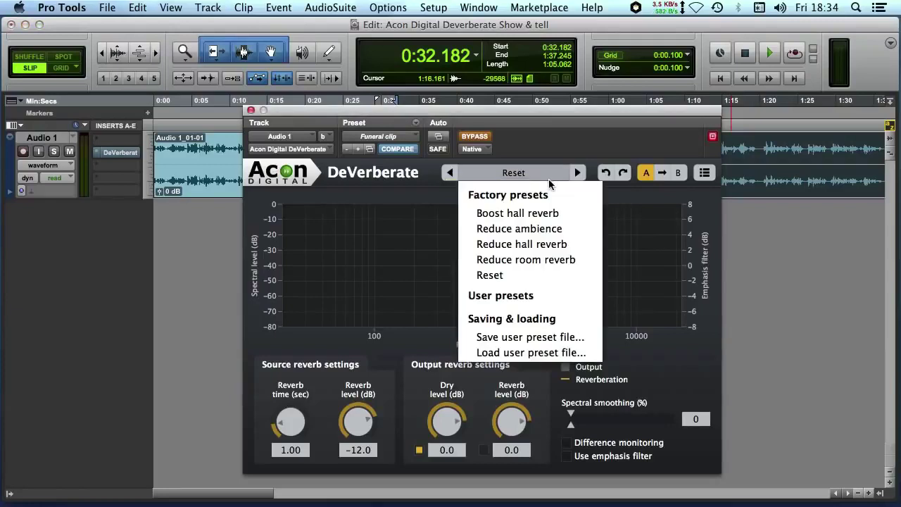
pyautogui.click(541, 229)
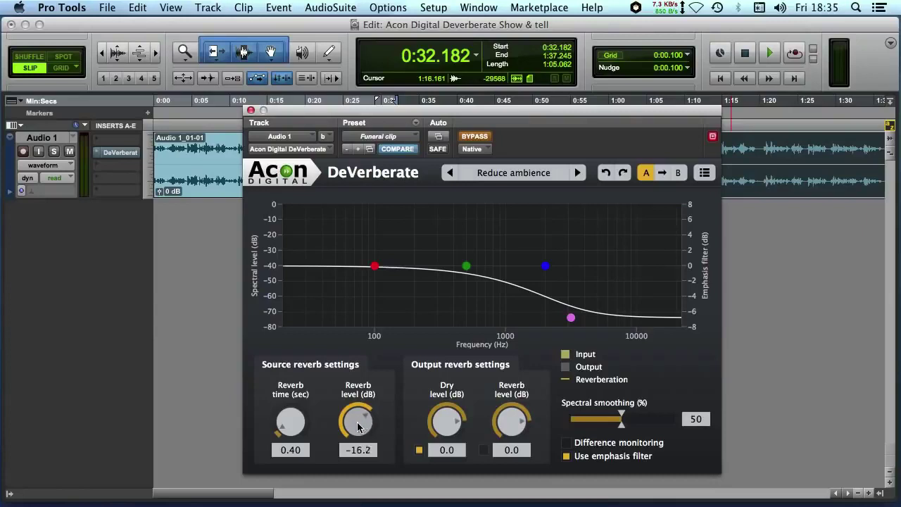
pyautogui.moveTo(357, 426); pyautogui.dragTo(255, 487)
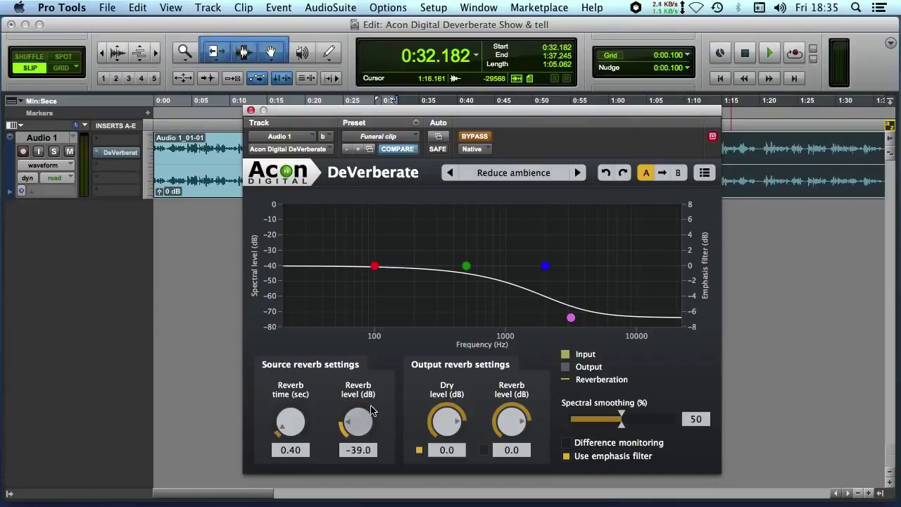
pyautogui.moveTo(355, 423); pyautogui.dragTo(348, 487)
pyautogui.moveTo(623, 417); pyautogui.dragTo(570, 419)
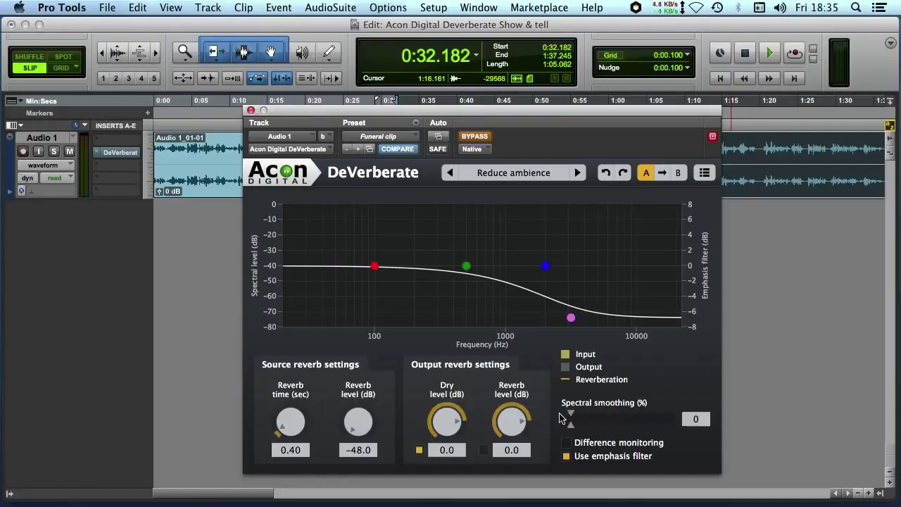
# Play the section with the plug-in active, raising the source reverb level to -9.6 dB and spectral smoothing to 72%.
pyautogui.click(475, 137)
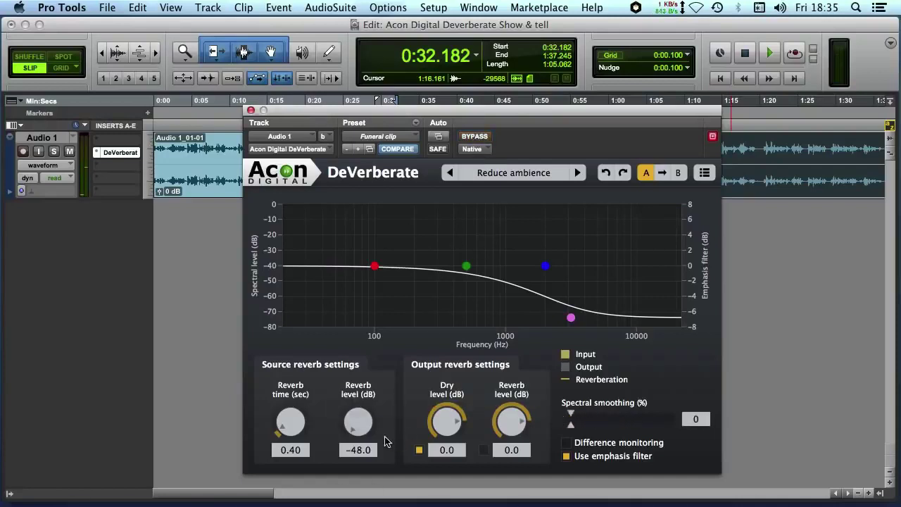
pyautogui.press('space')
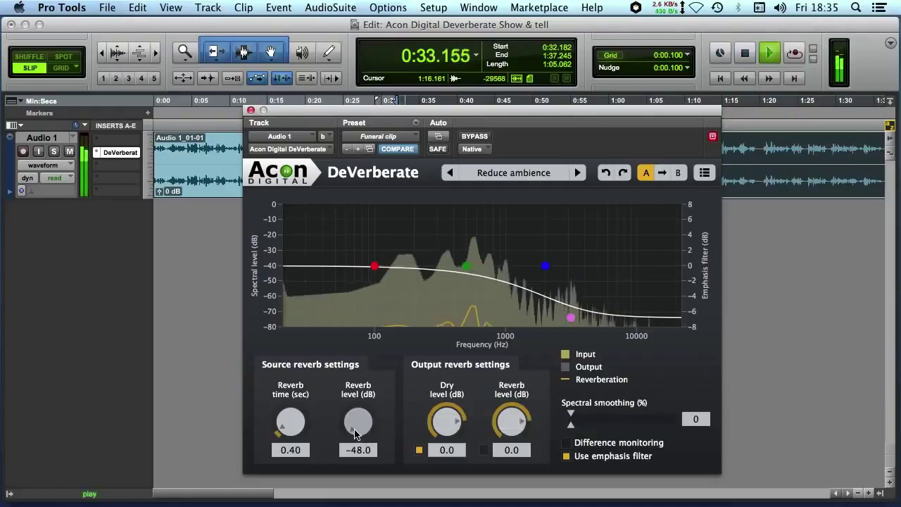
pyautogui.moveTo(355, 434); pyautogui.dragTo(368, 293)
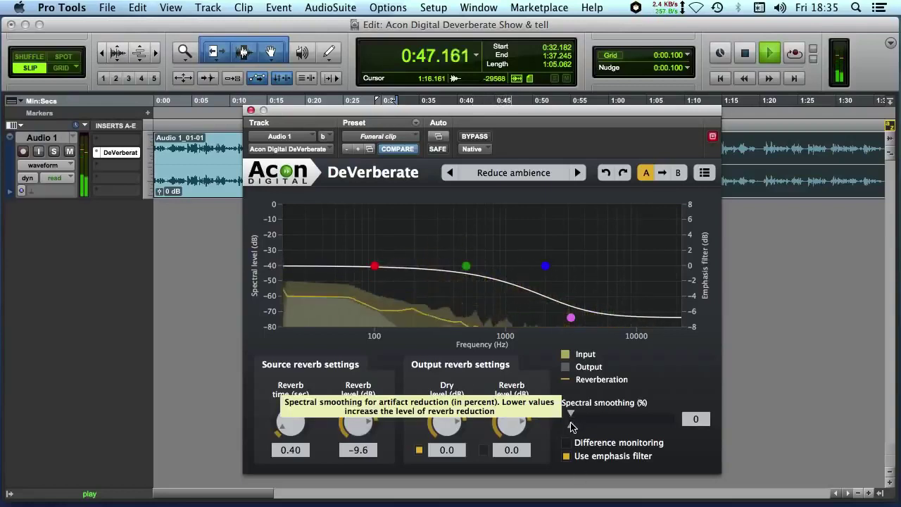
pyautogui.moveTo(570, 426); pyautogui.dragTo(643, 426)
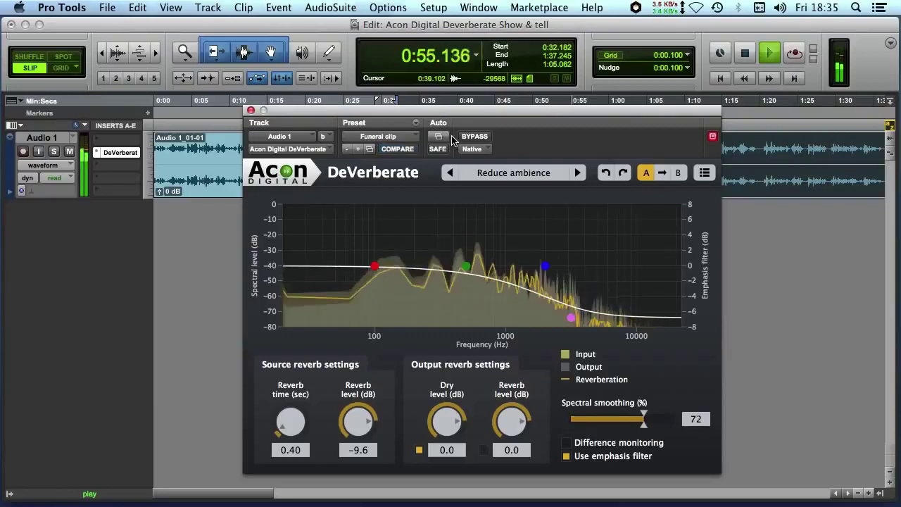
# Switch bypass on and off twice to compare the original and ambience-reduced sound, and stop playback.
pyautogui.click(473, 137)
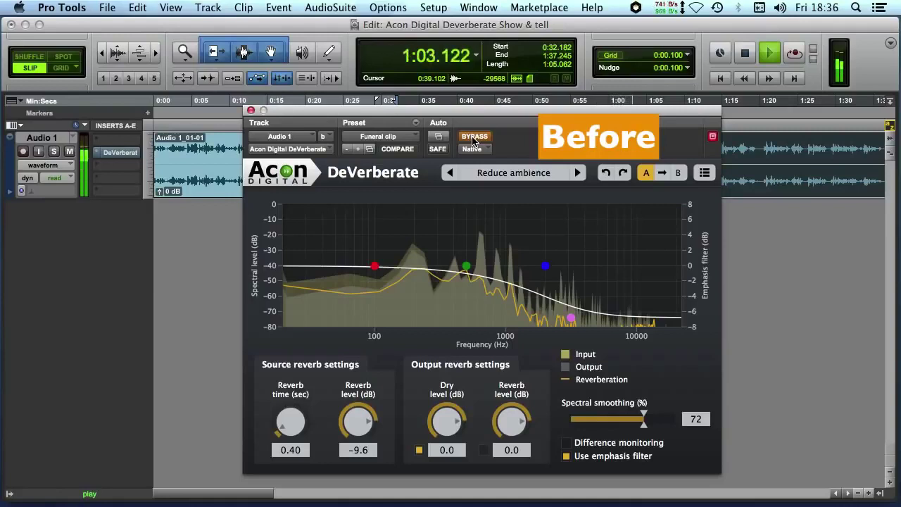
pyautogui.click(473, 138)
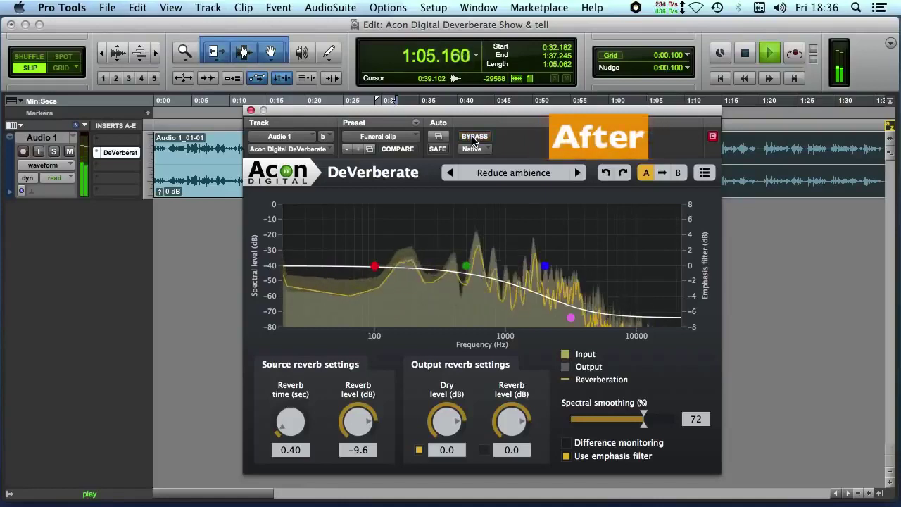
pyautogui.click(473, 138)
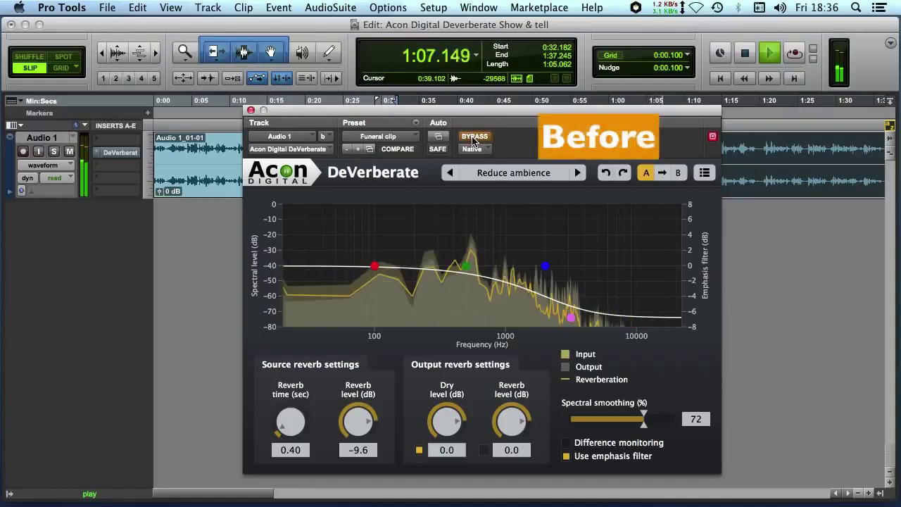
pyautogui.click(473, 138)
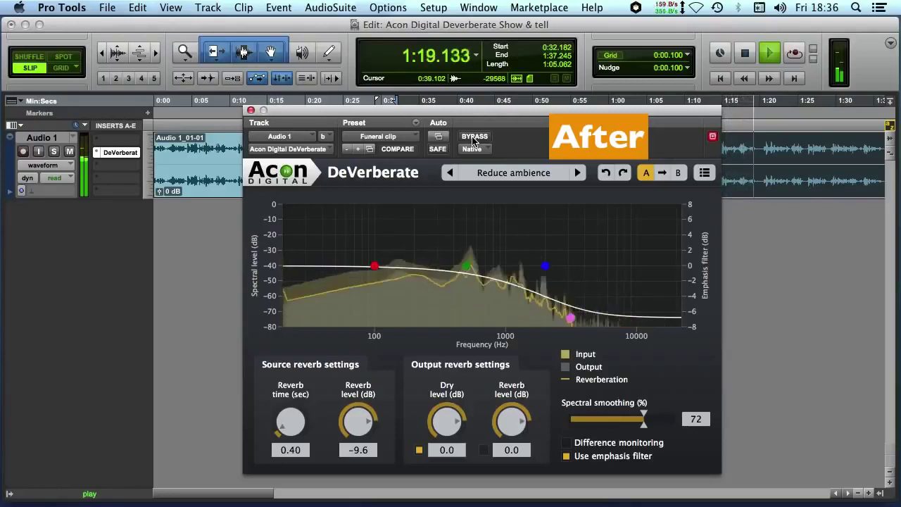
pyautogui.press('space')
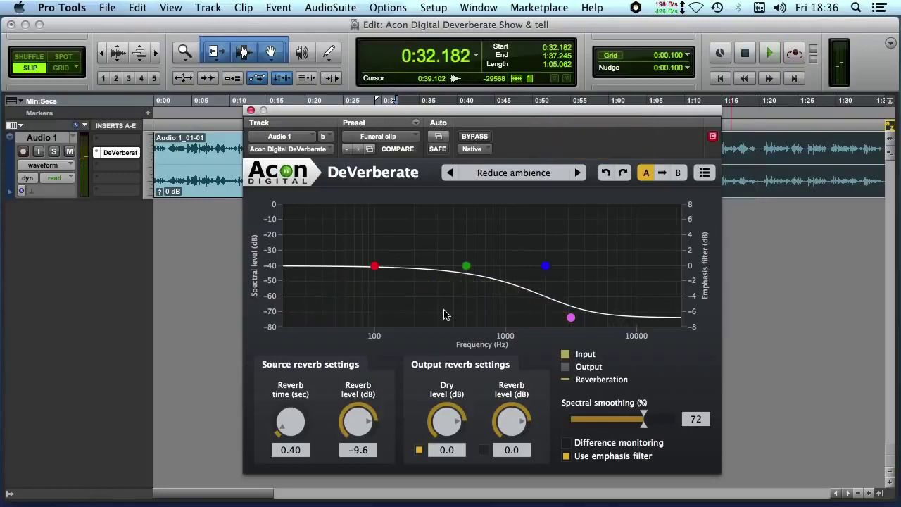